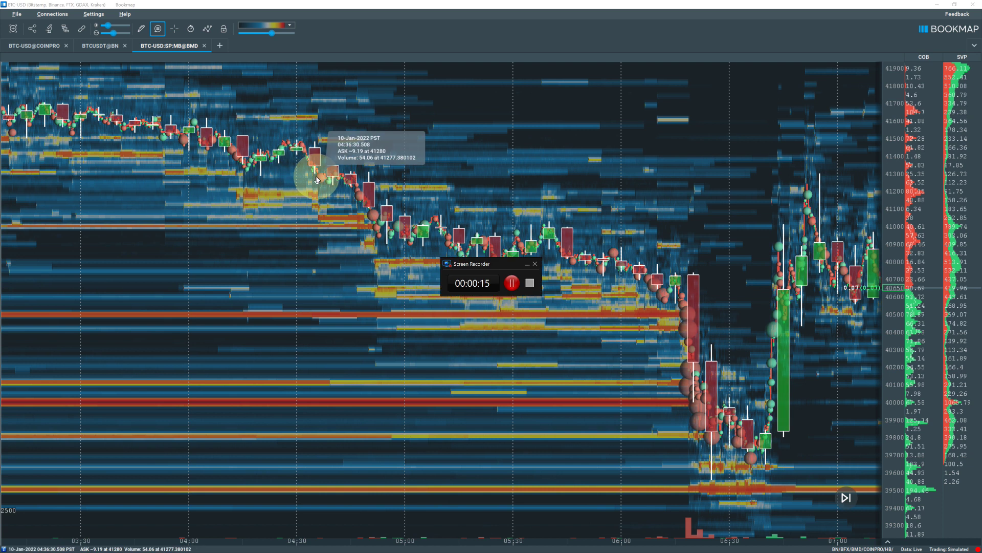
- Check the annotated TradingView chart, then pan the heatmap back to 03:00 and forward to the newest candles
key("alt+Tab")
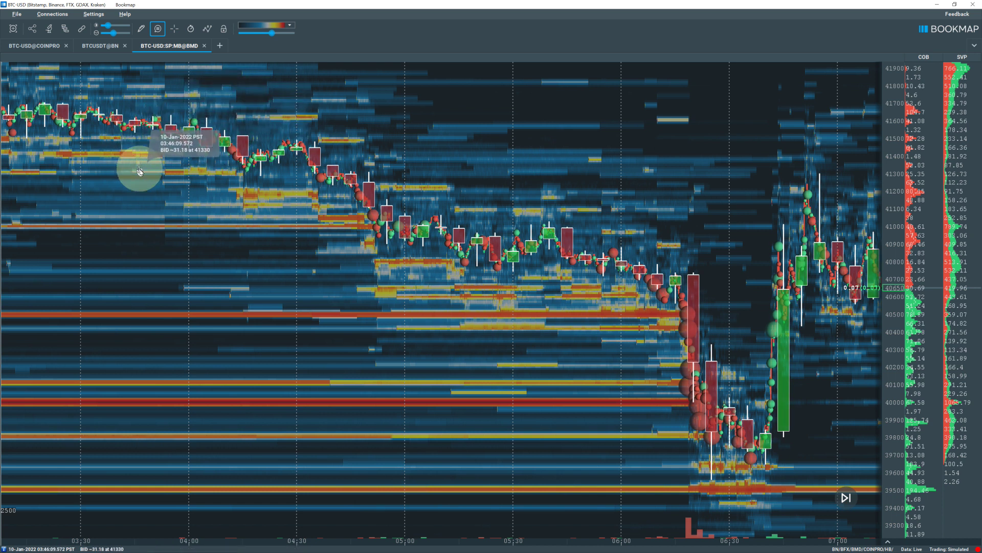
key("alt+Tab")
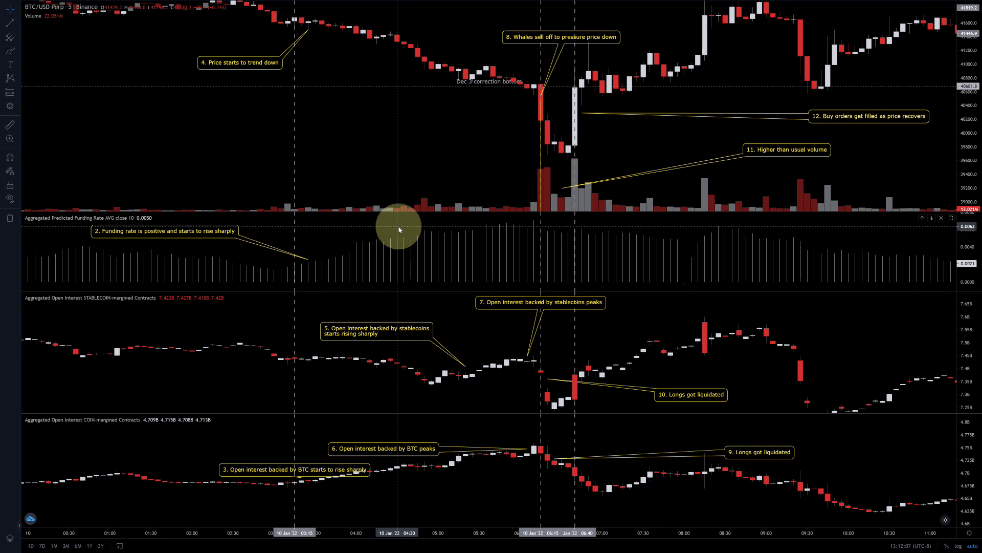
key("alt+Tab")
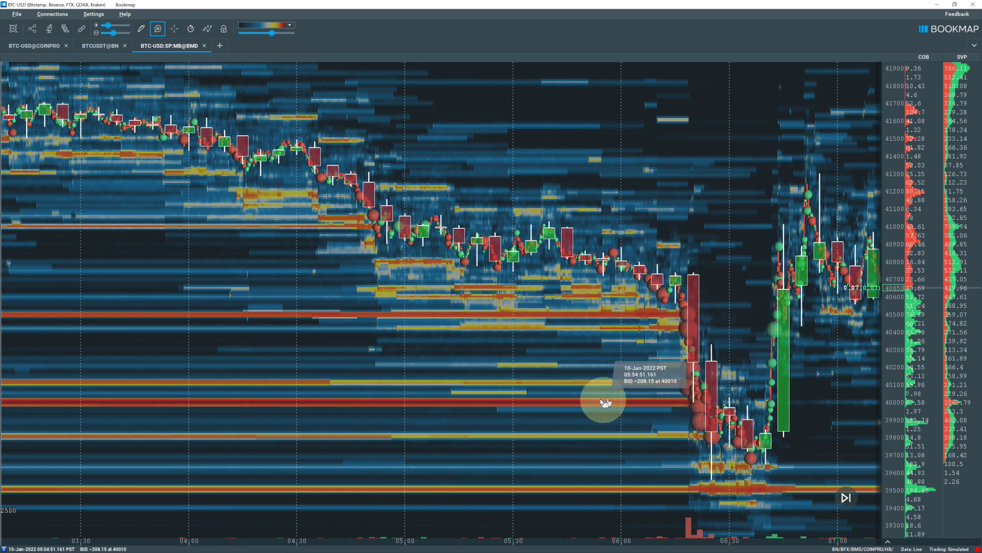
left_click_drag(567, 369, 797, 377)
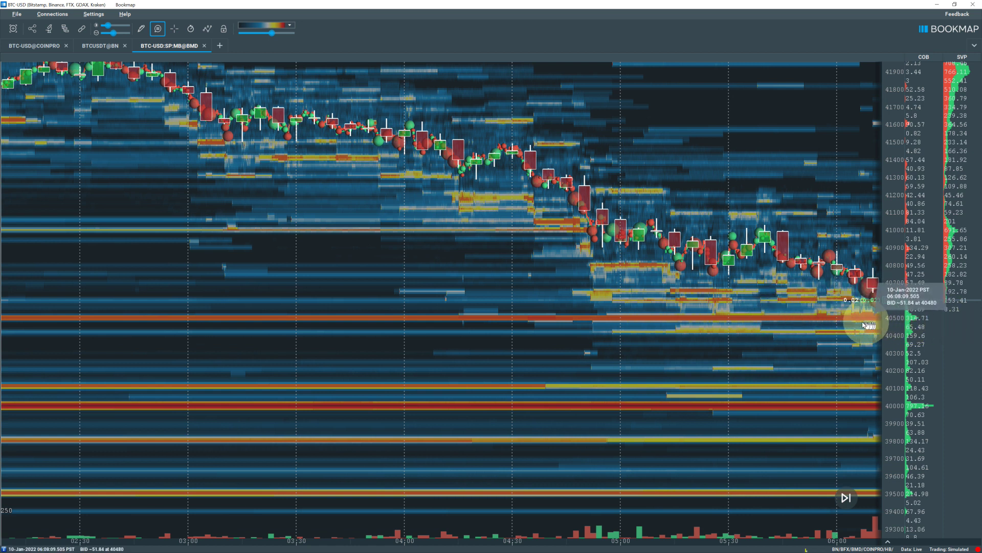
left_click_drag(831, 320, 752, 313)
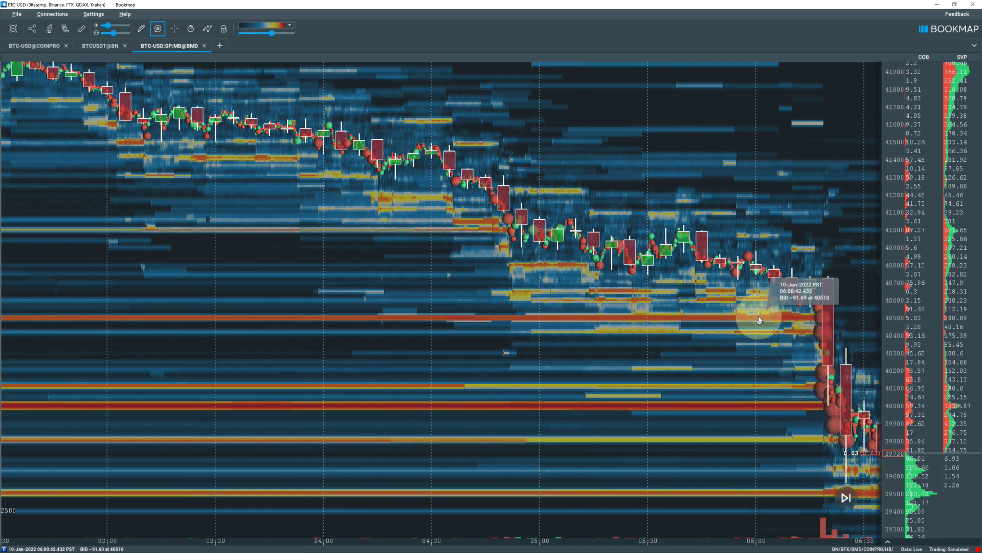
- Pan the heatmap back to 02:30, then forward to the sharp drop from 40600 toward 39800
left_click_drag(760, 320, 822, 323)
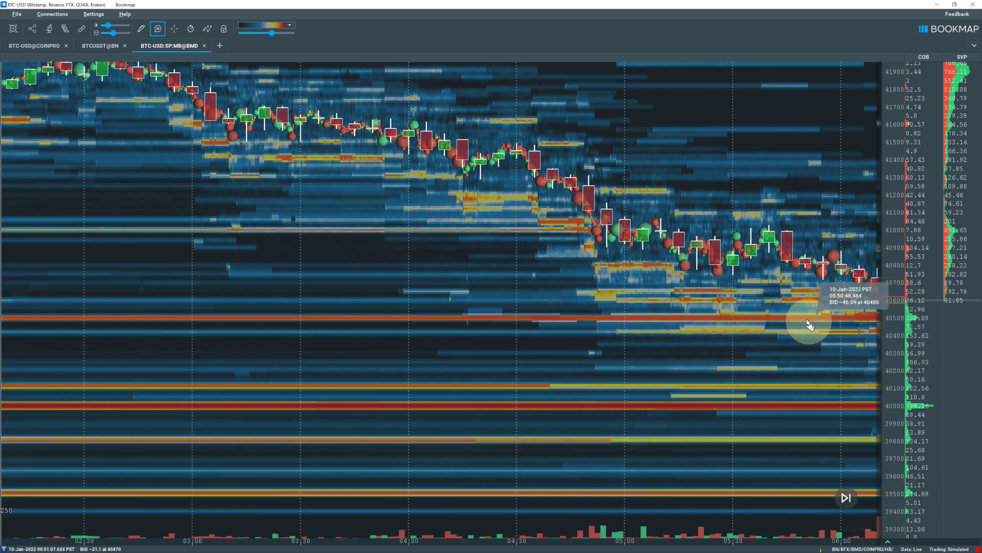
left_click_drag(808, 323, 737, 321)
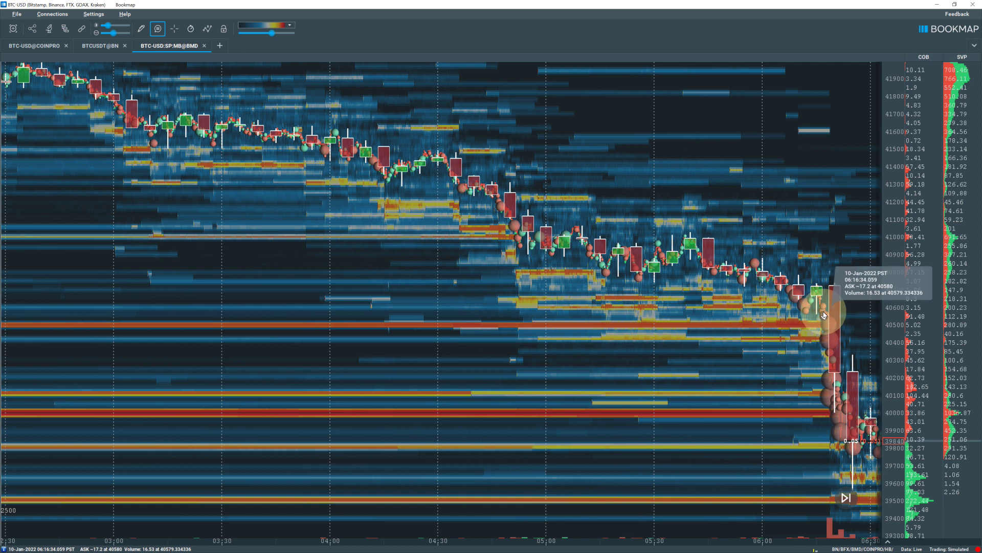
scroll(823, 314, "up", 6)
- Position the 06:18 sell-off candles at the right edge of the zoomed 05:20–06:20 view
left_click_drag(795, 323, 734, 323)
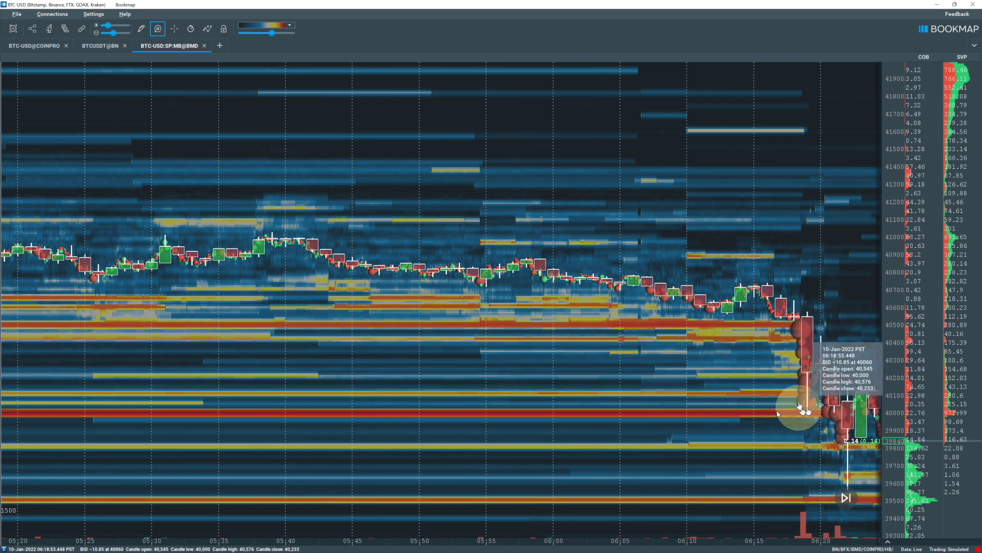
- Glance back to 05:15, then zoom in on the newest sell-off price action
left_click_drag(636, 377, 780, 388)
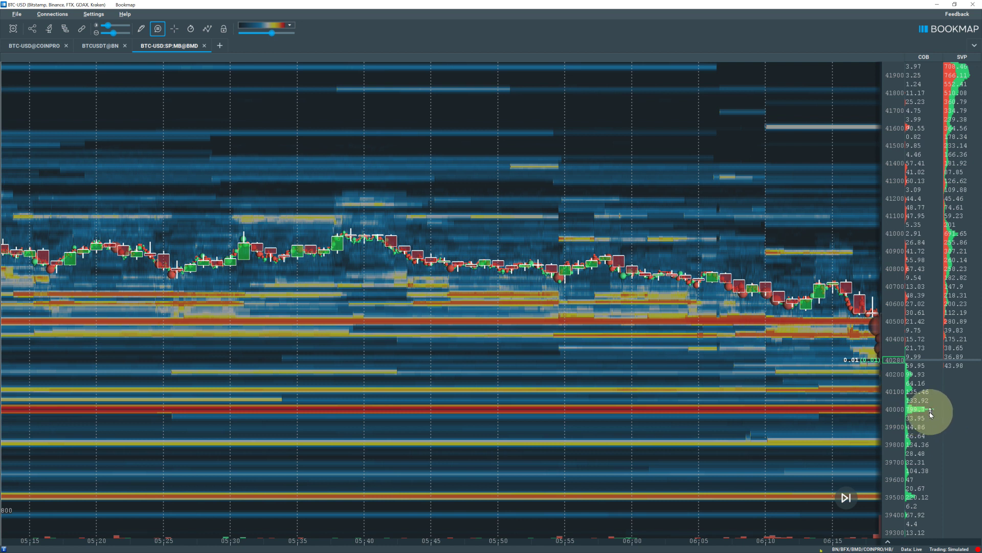
left_click_drag(846, 401, 737, 410)
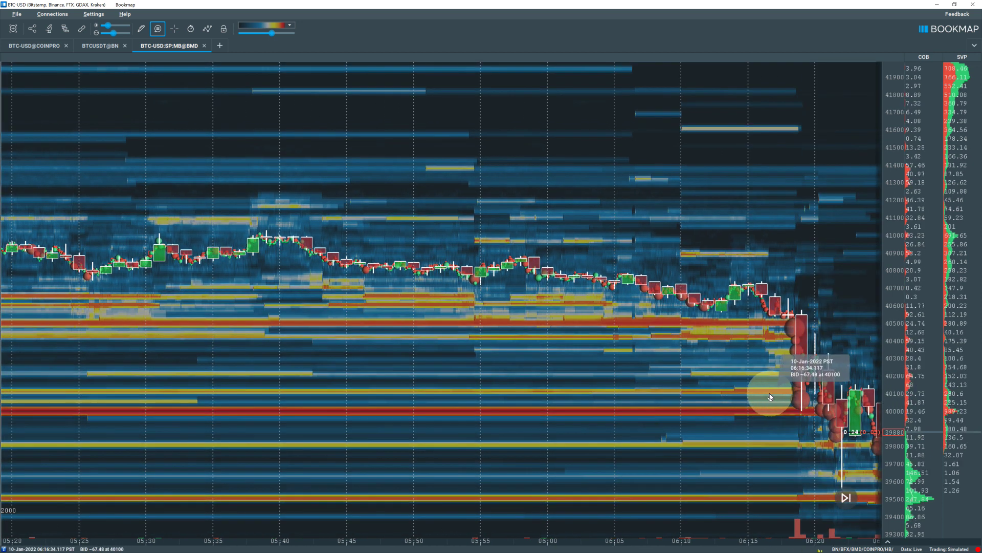
scroll(767, 391, "up", 3)
left_click_drag(735, 403, 574, 454)
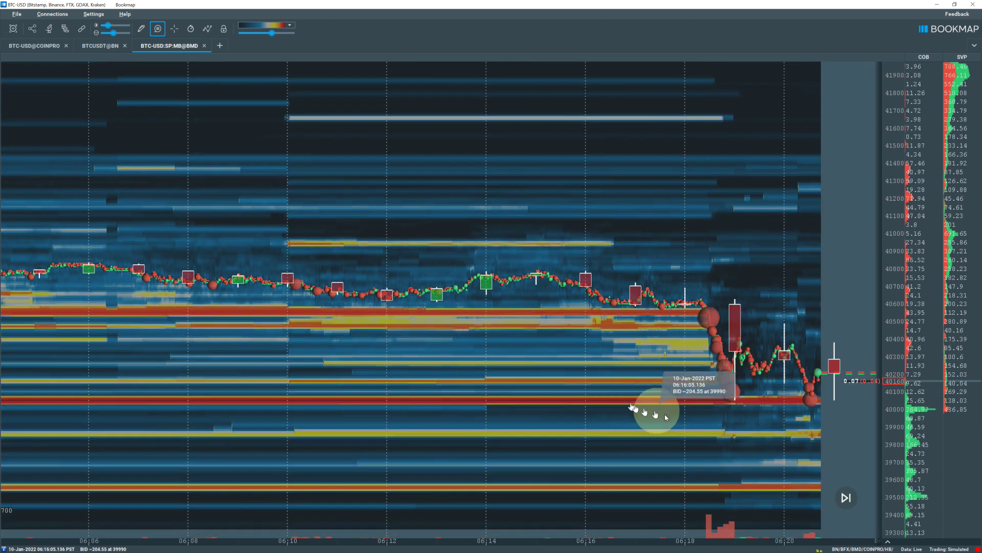
- Stretch the price scale to enlarge heatmap rows and pan back to about 06:16:30
left_click_drag(881, 355, 904, 458)
scroll(748, 367, "up", 8)
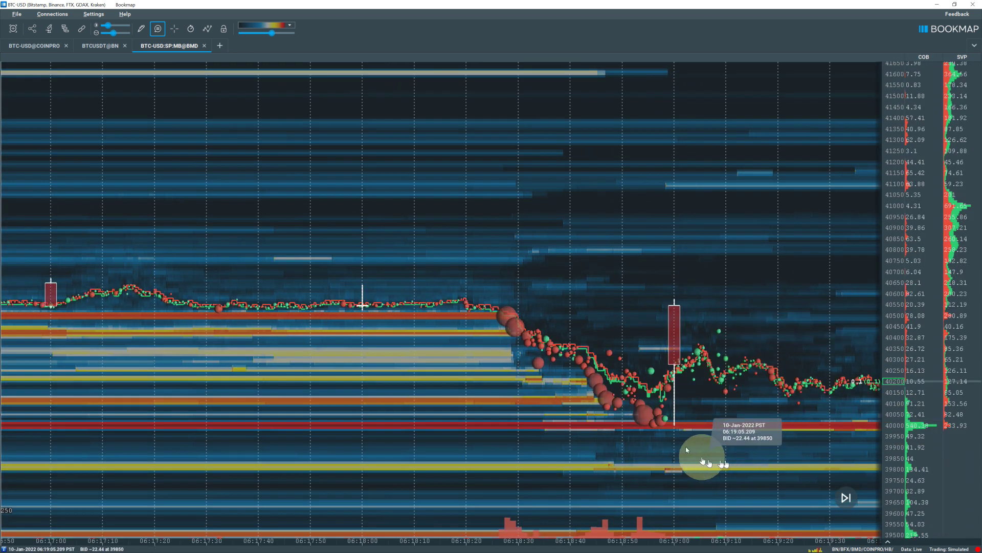
left_click_drag(806, 438, 575, 373)
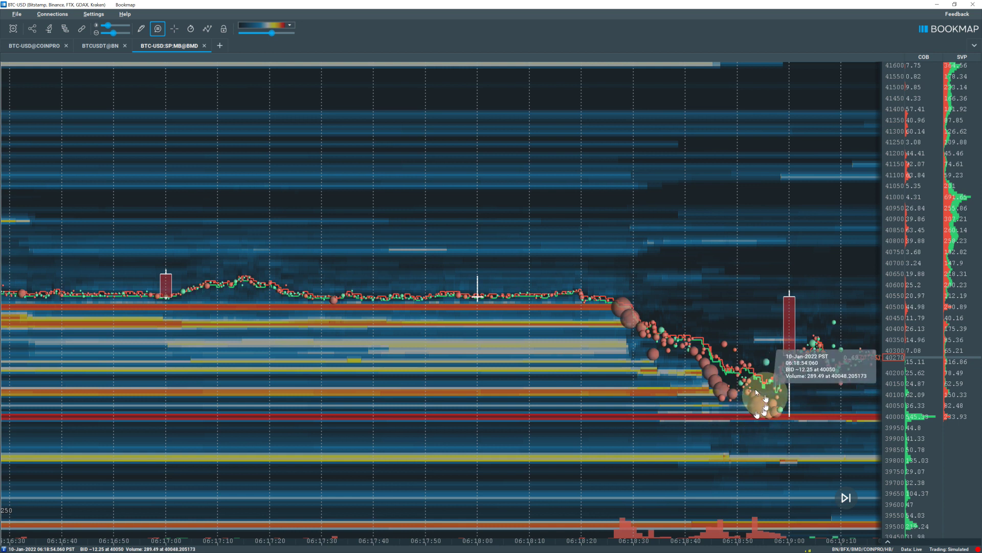
- Advance the heatmap to 06:22, showing the 305.97-volume sell breaking the 40,000 bid
left_click_drag(765, 402, 616, 393)
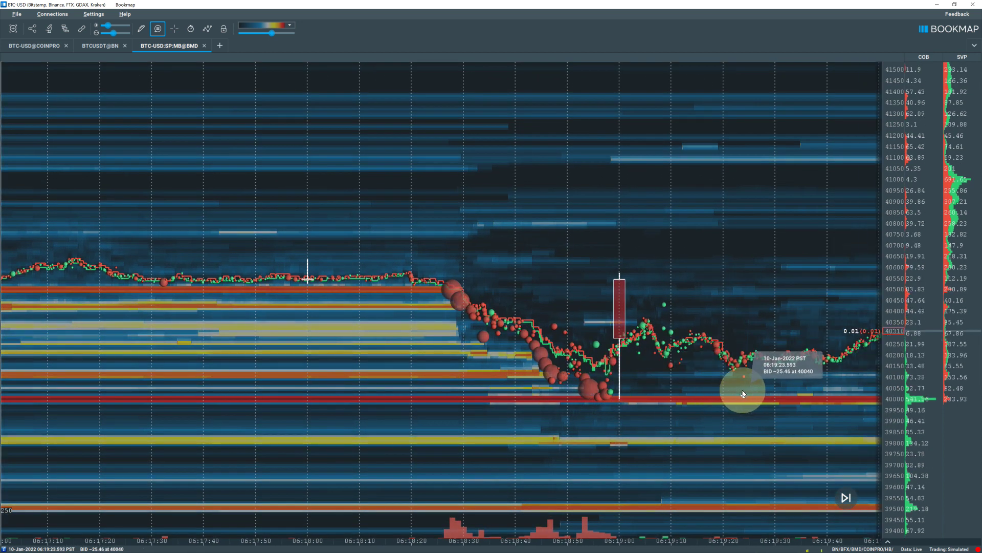
left_click_drag(743, 394, 557, 395)
left_click_drag(658, 397, 592, 390)
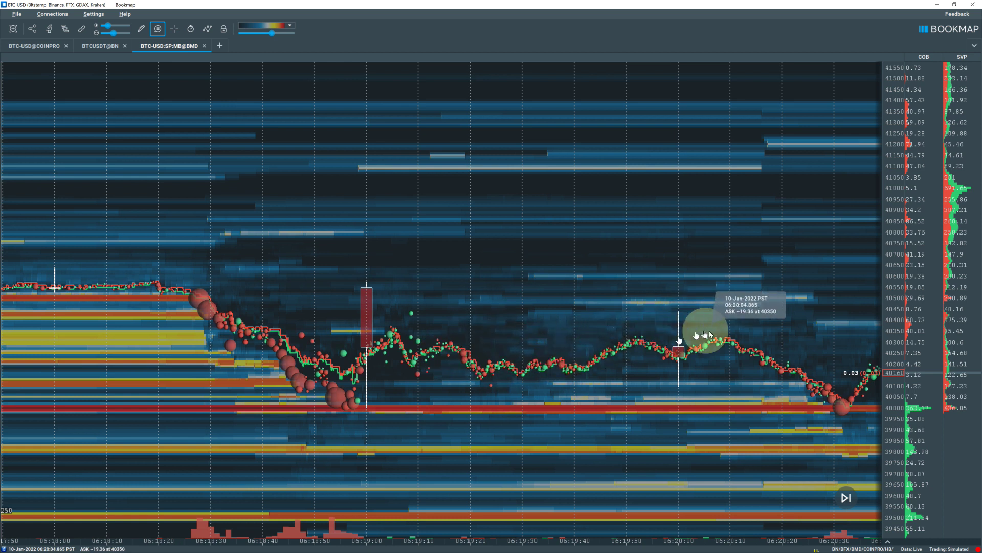
left_click_drag(709, 331, 423, 360)
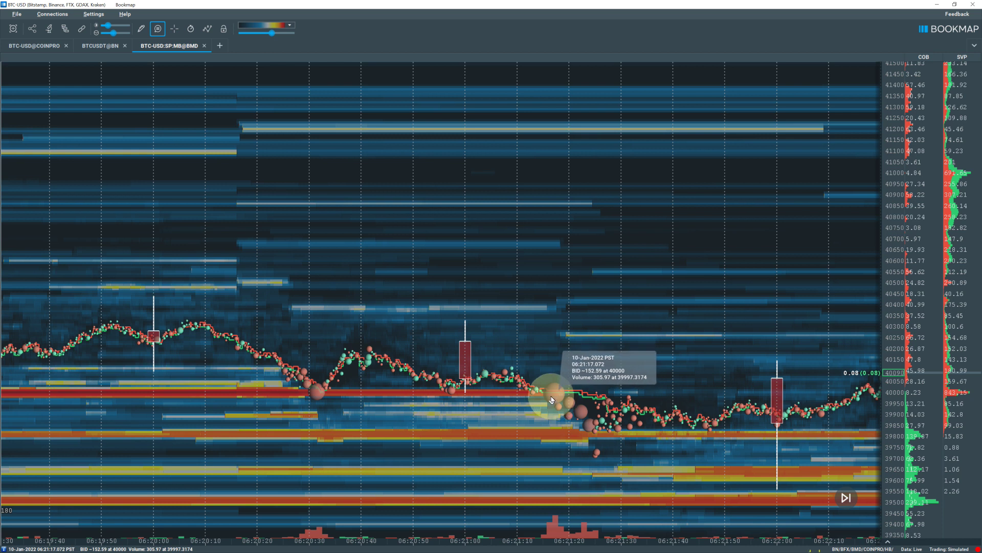
- Review earlier history, then follow the rebound above 40,000 to the 40,124 close near 06:23:30
left_click_drag(551, 401, 738, 379)
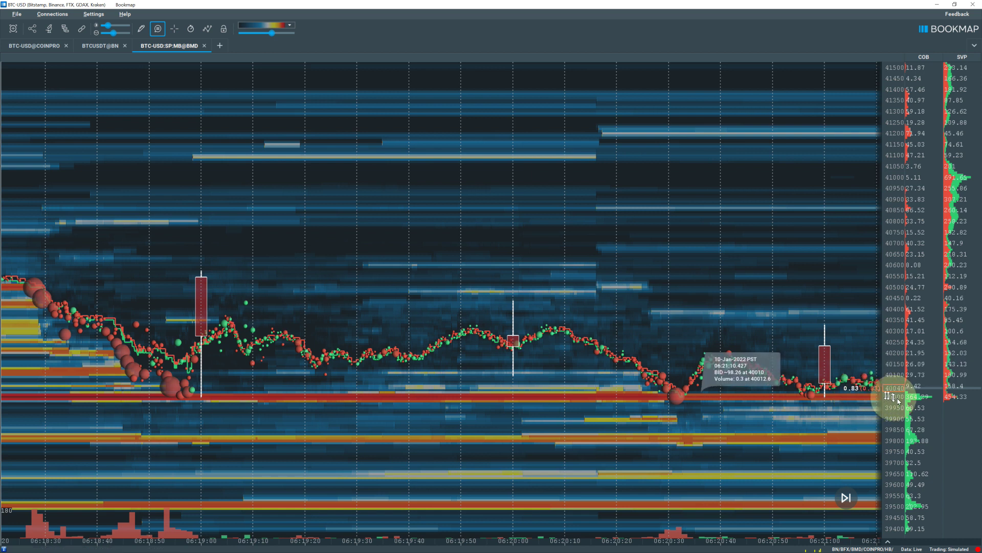
left_click_drag(920, 403, 688, 409)
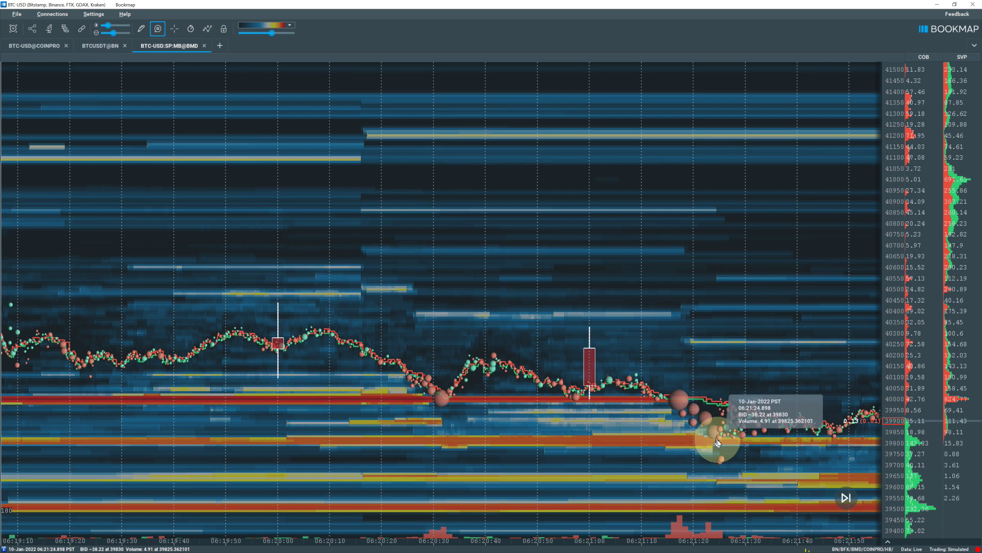
left_click_drag(708, 444, 815, 432)
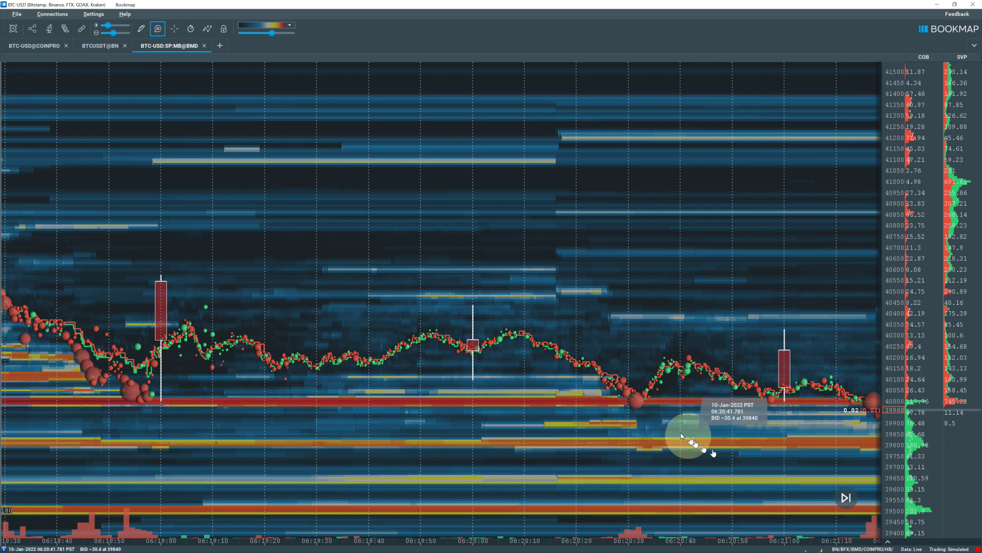
left_click_drag(681, 432, 693, 430)
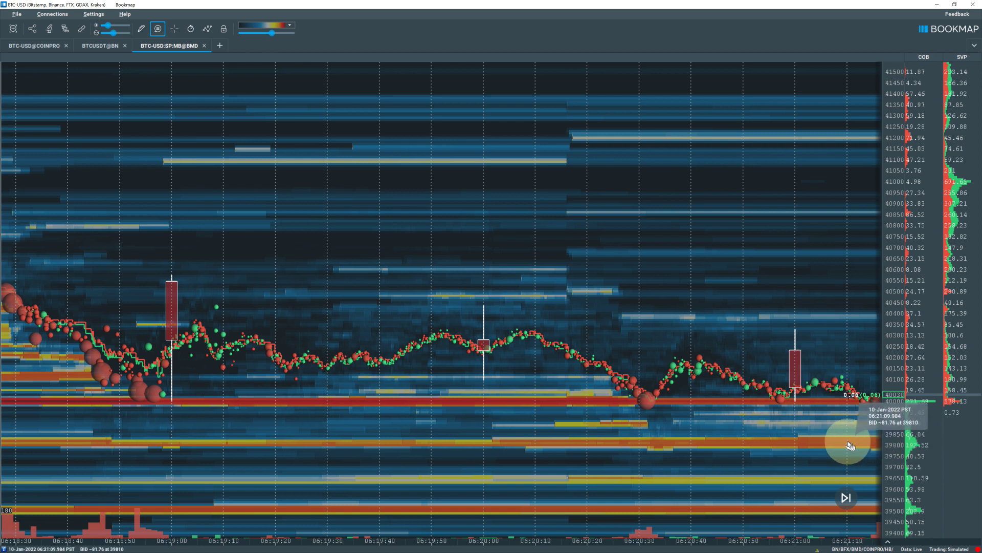
left_click_drag(845, 443, 730, 435)
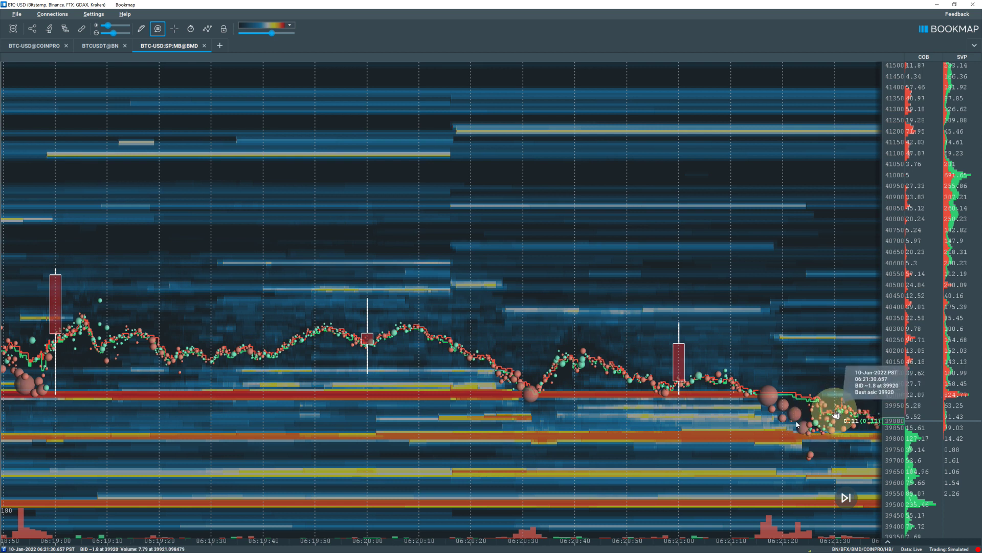
left_click_drag(834, 410, 521, 425)
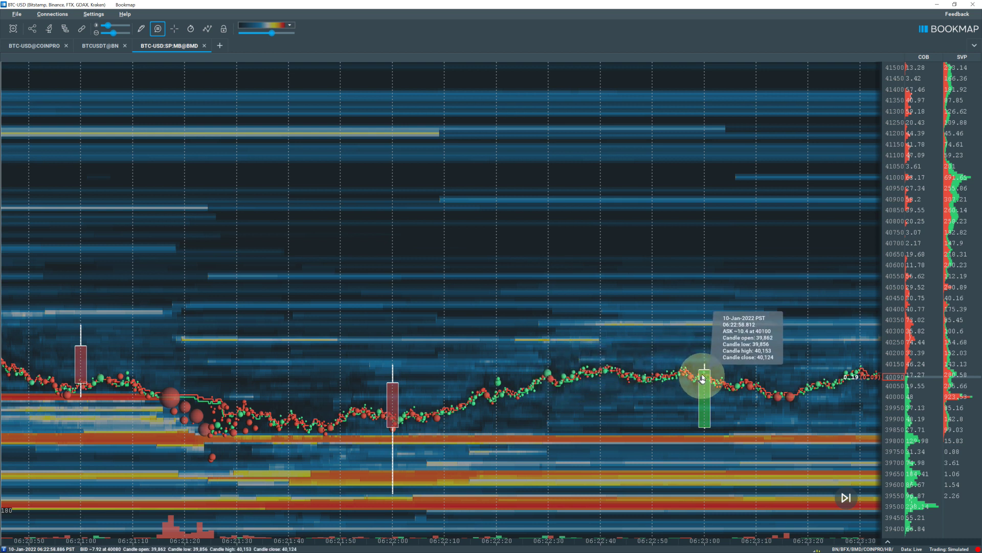
- Track the replay to 06:29:50, glancing back 40 seconds, as price hovers near 39,950
left_click_drag(708, 361, 243, 423)
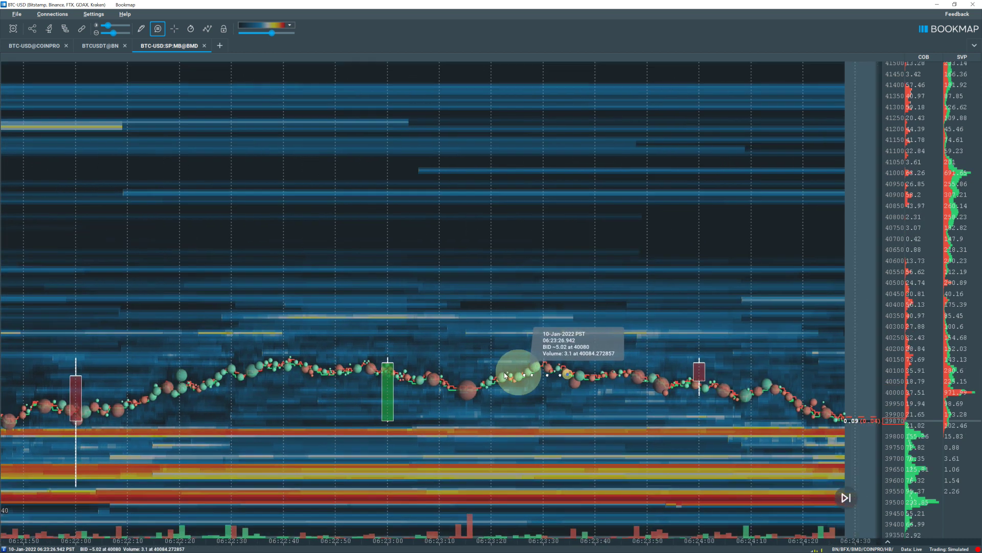
left_click_drag(515, 377, 315, 372)
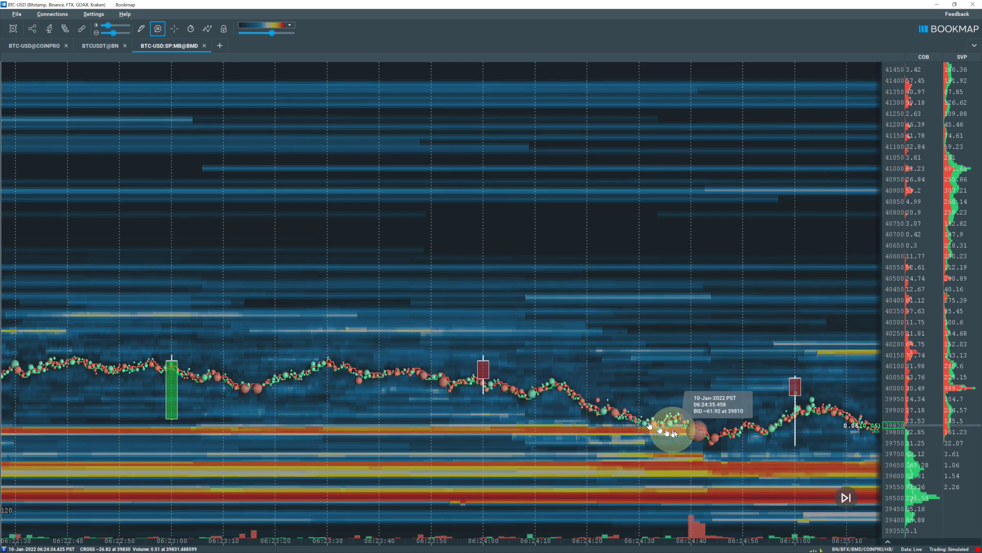
left_click_drag(534, 410, 658, 408)
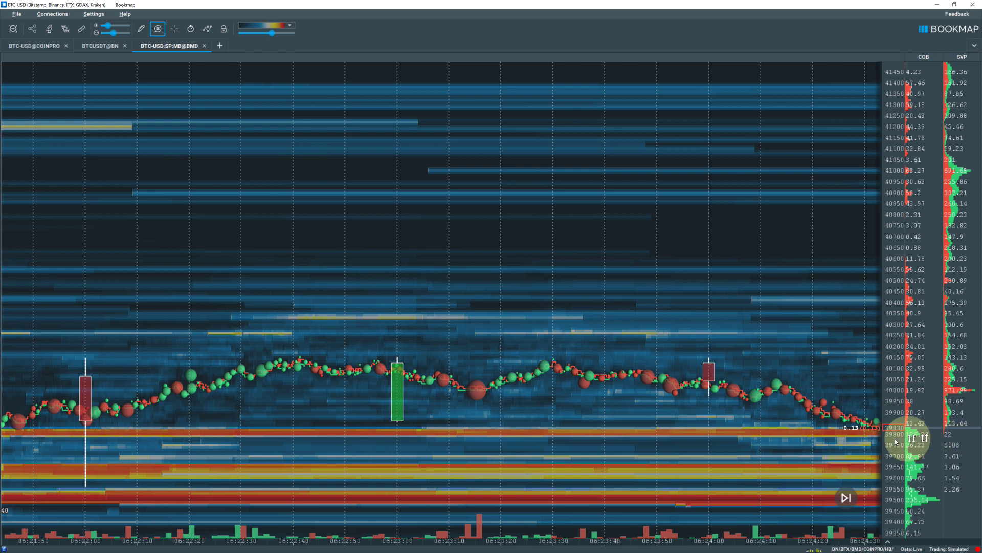
left_click_drag(896, 441, 773, 438)
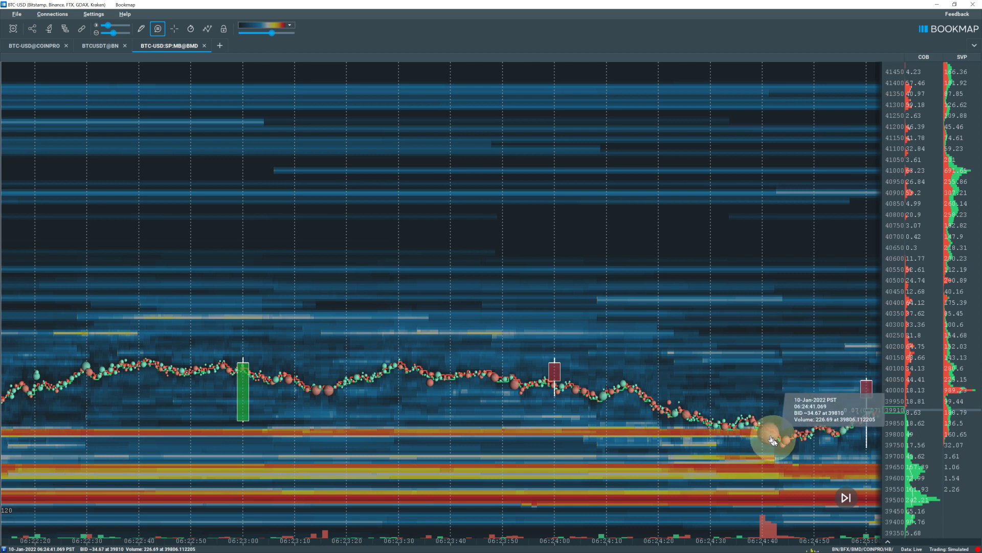
left_click_drag(785, 443, 694, 470)
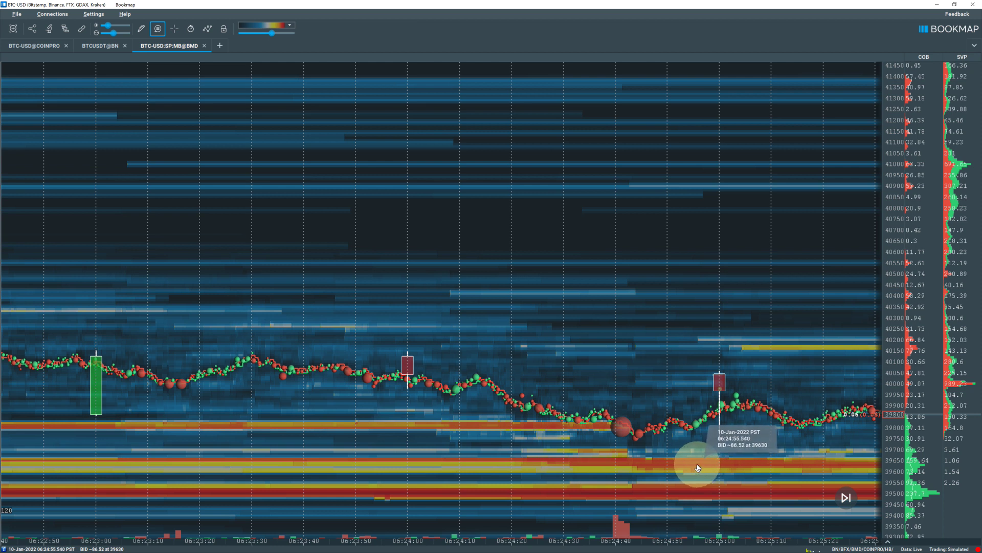
left_click_drag(697, 467, 751, 464)
- Keep the live edge in view with room ahead while price ranges near 39,800
left_click_drag(649, 464, 369, 473)
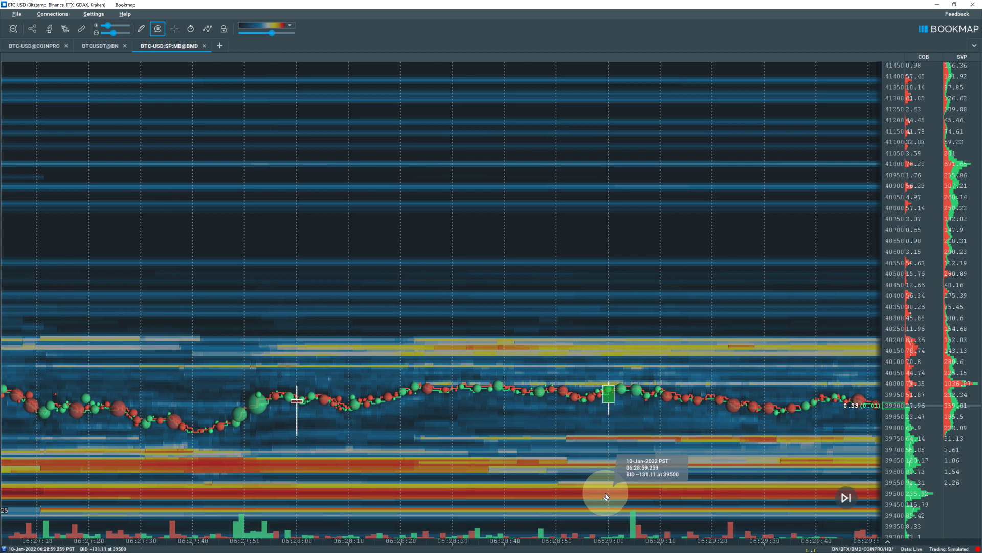
left_click_drag(606, 495, 626, 317)
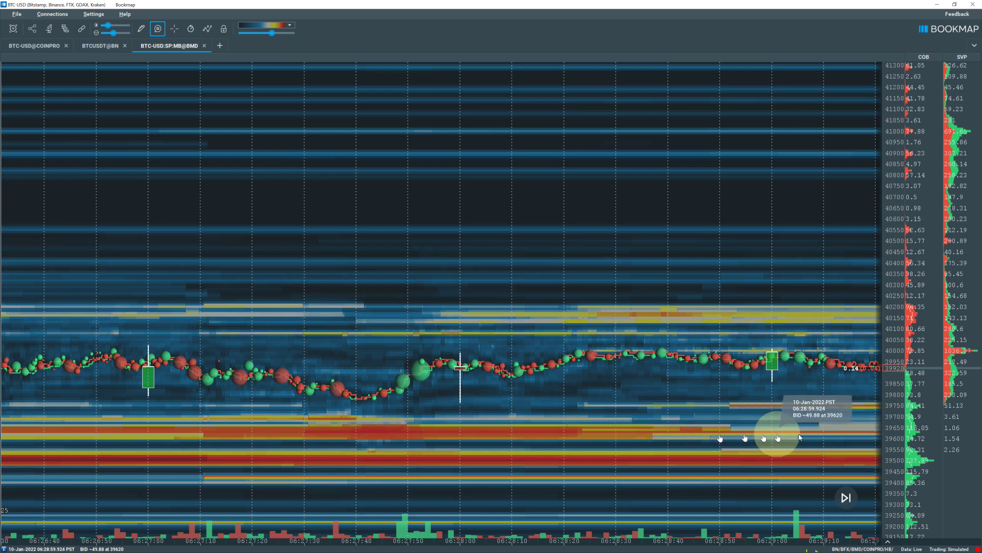
left_click_drag(689, 308, 385, 373)
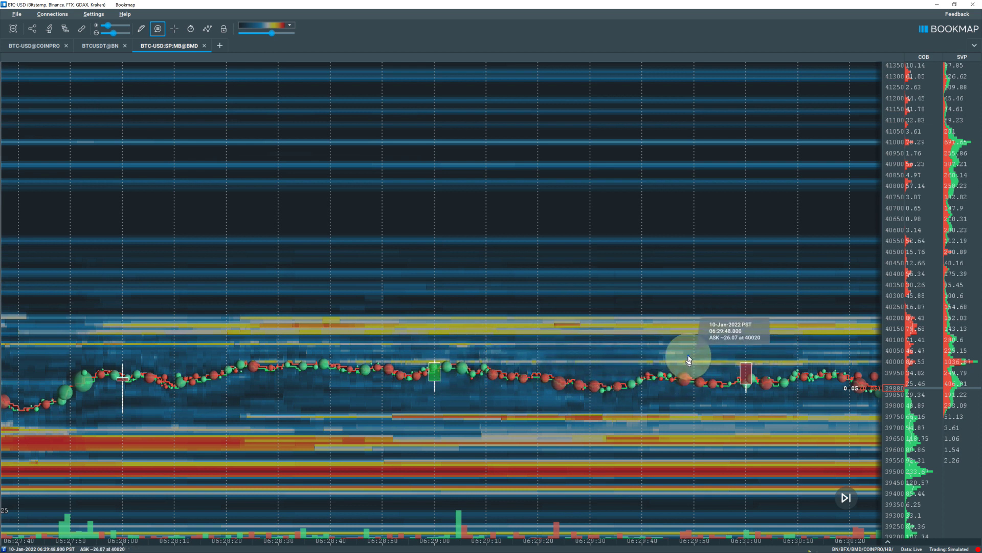
left_click_drag(684, 361, 409, 395)
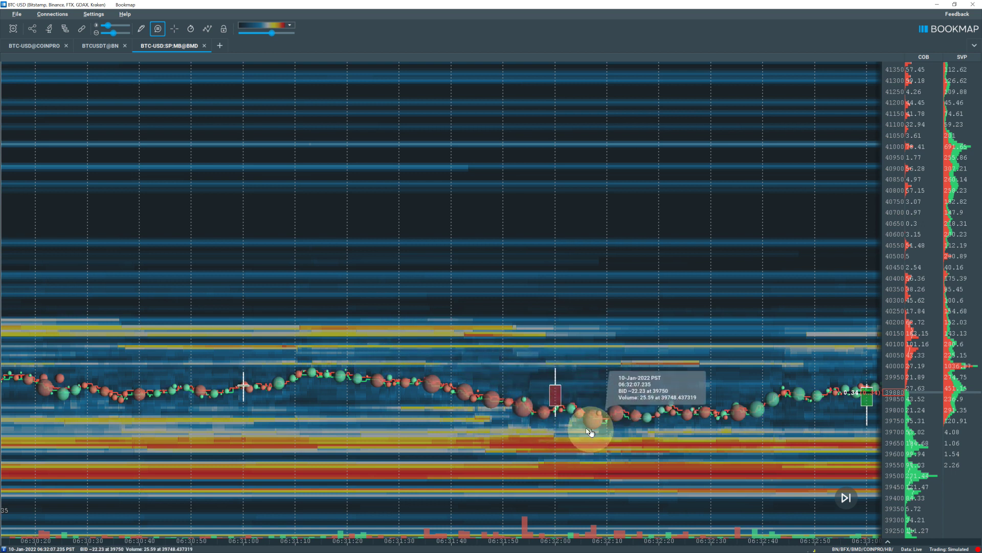
left_click_drag(703, 445, 353, 407)
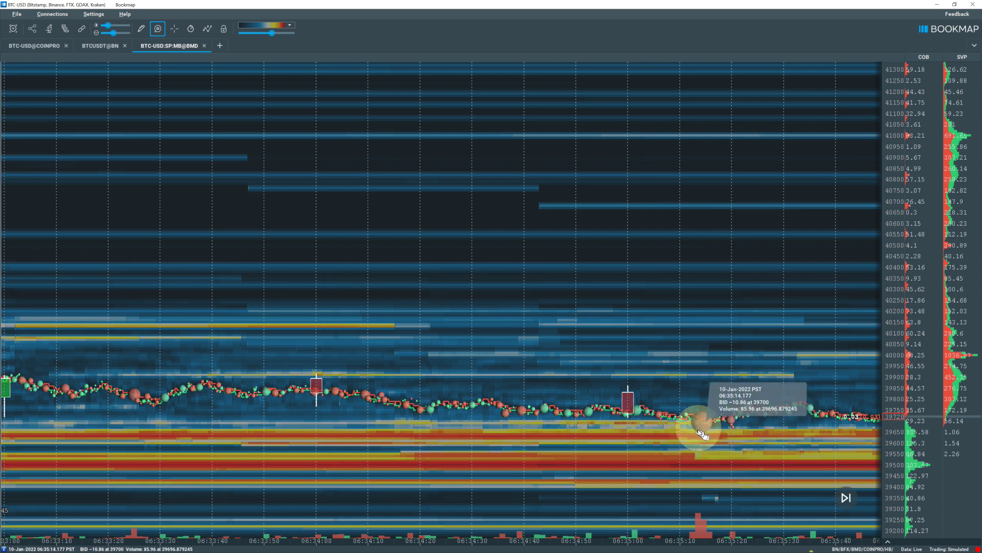
left_click_drag(736, 437, 513, 410)
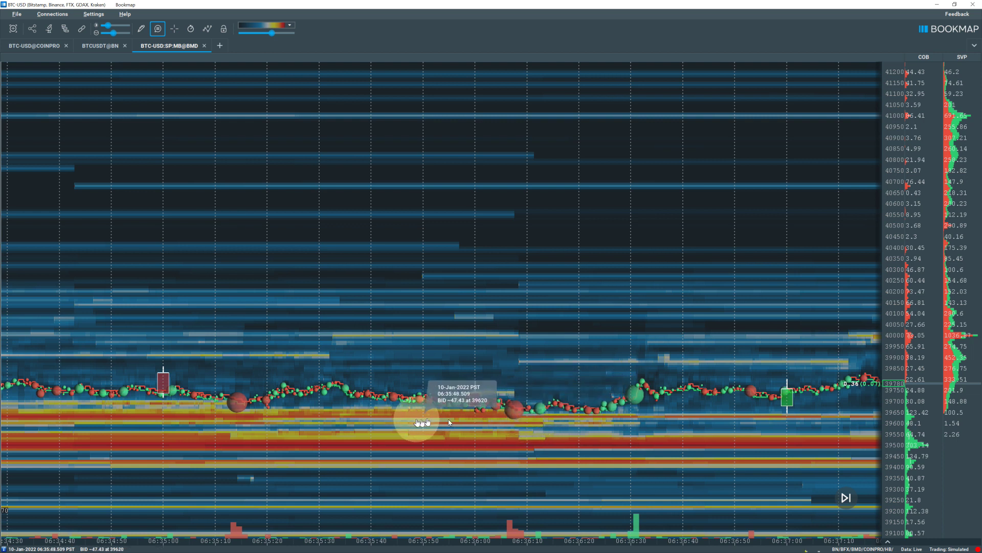
- Review the 06:34–06:36 dip to 39,620, then return to the newest data near 06:38:30
left_click_drag(357, 411, 746, 434)
left_click_drag(852, 434, 498, 447)
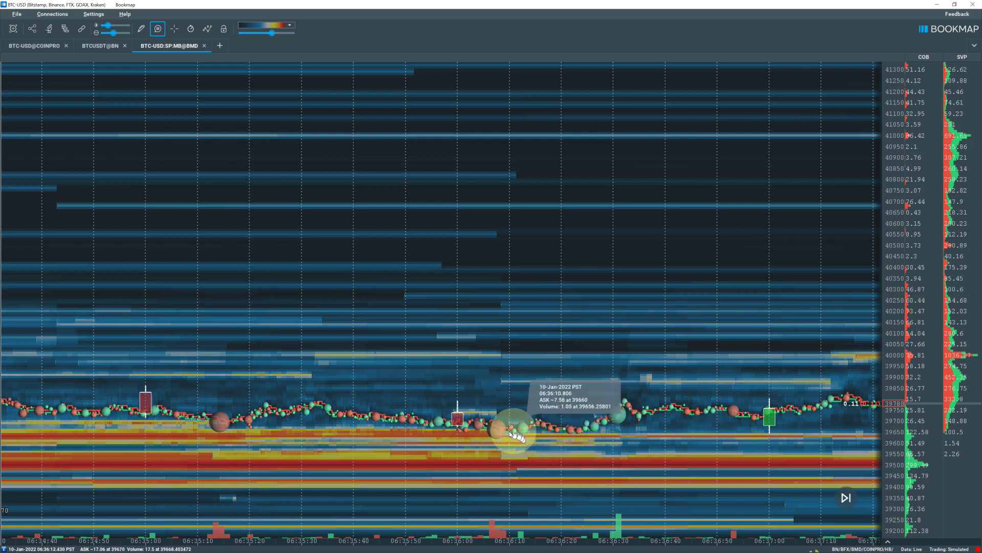
left_click_drag(665, 398, 405, 406)
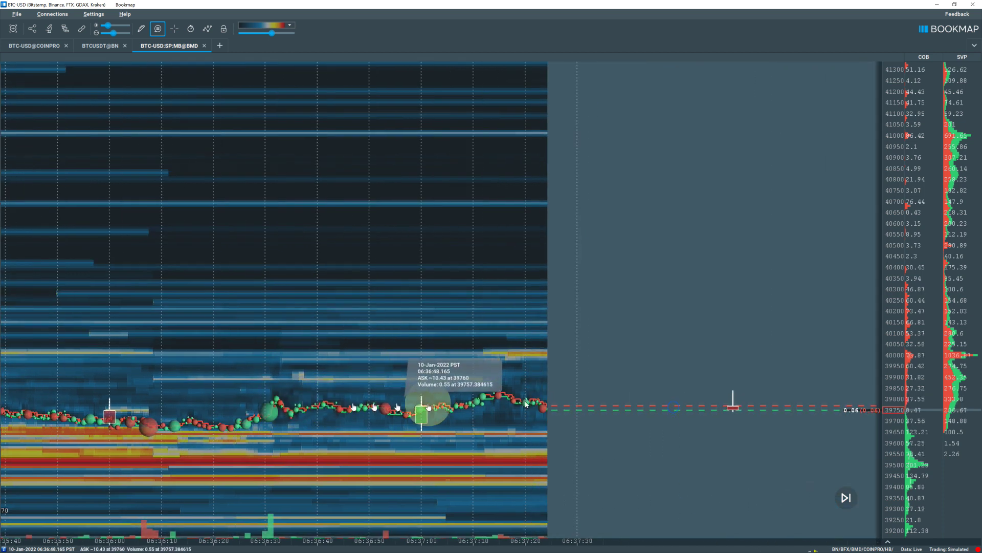
left_click_drag(690, 409, 622, 409)
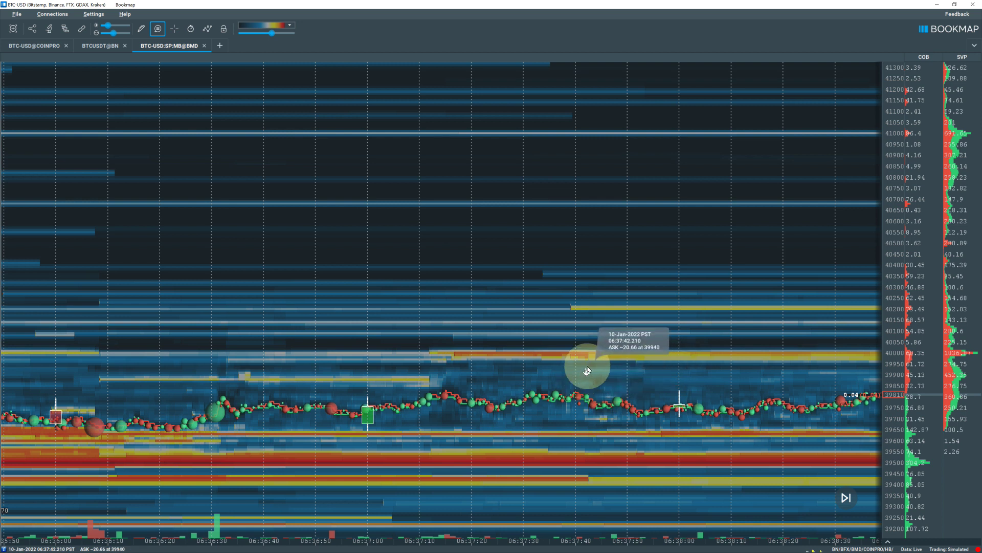
- Widen the time axis to about fifteen minutes and frame the 06:38–06:50 rally to 41,302
scroll(569, 357, "down", 2)
scroll(569, 357, "down", 5)
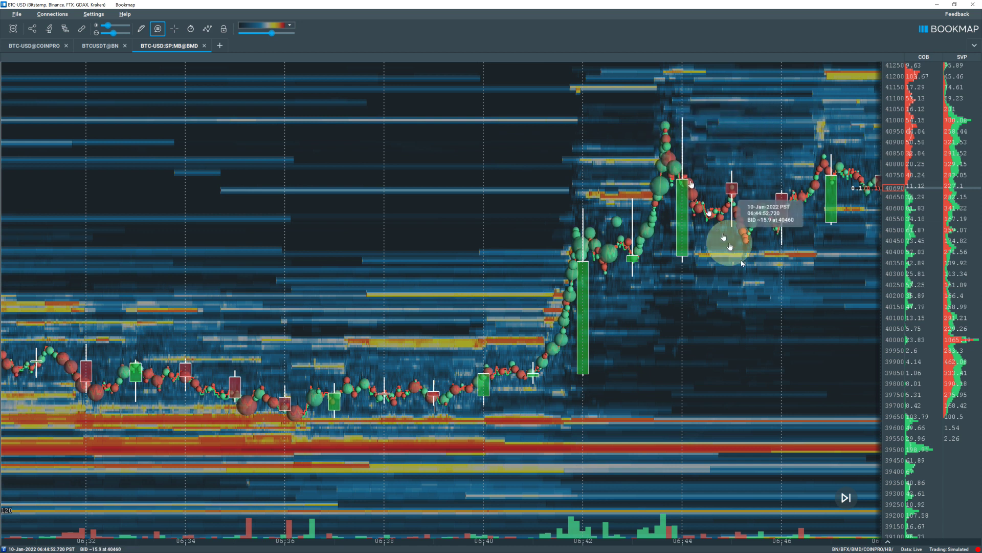
left_click_drag(758, 275, 684, 274)
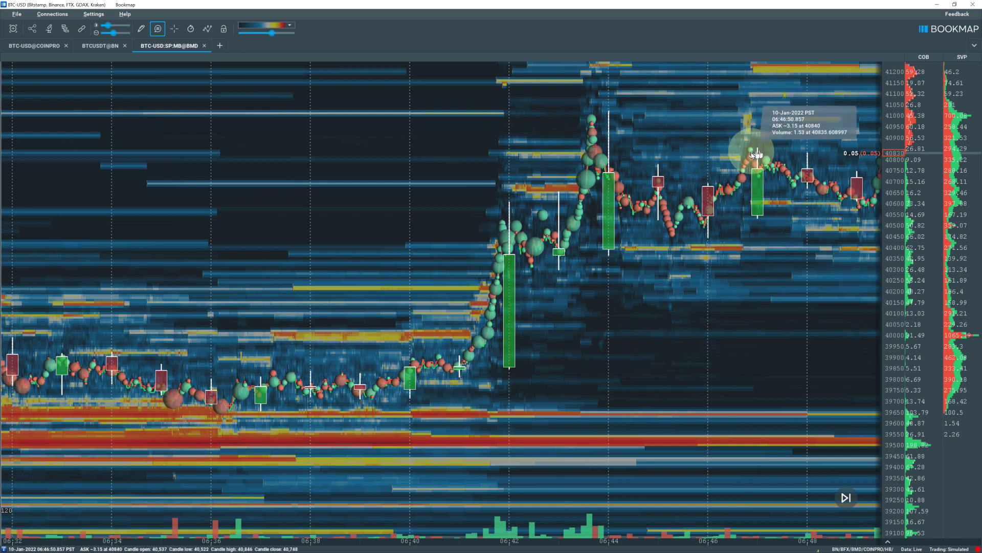
left_click_drag(744, 167, 465, 198)
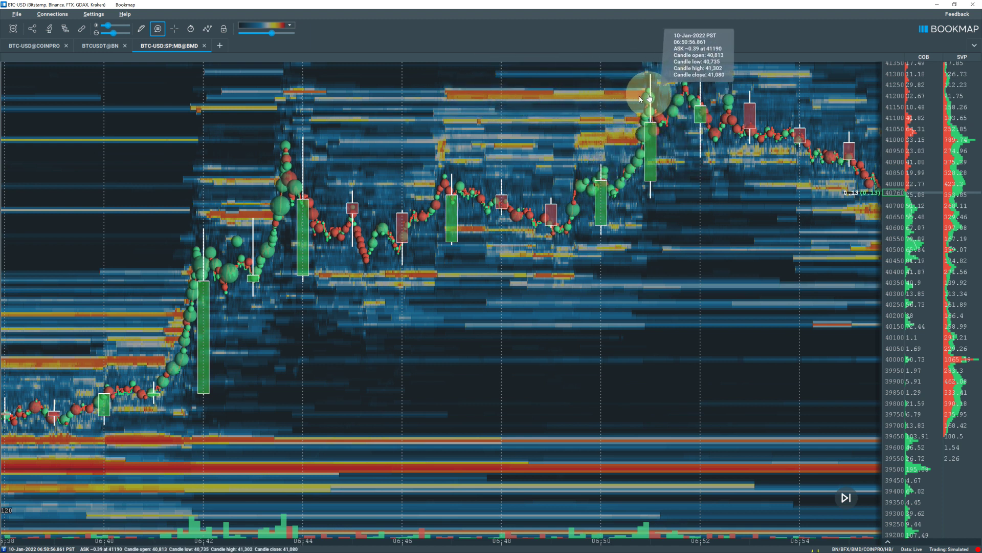
- Revisit the 06:41 breakout, then catch up to 07:00 with price ranging near 40,800
left_click_drag(611, 93, 818, 104)
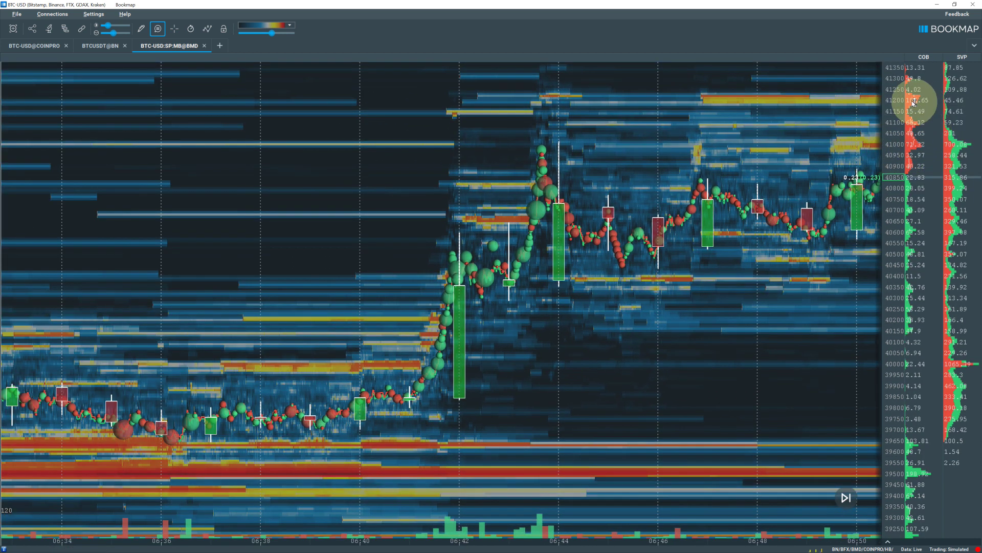
left_click_drag(833, 99, 618, 72)
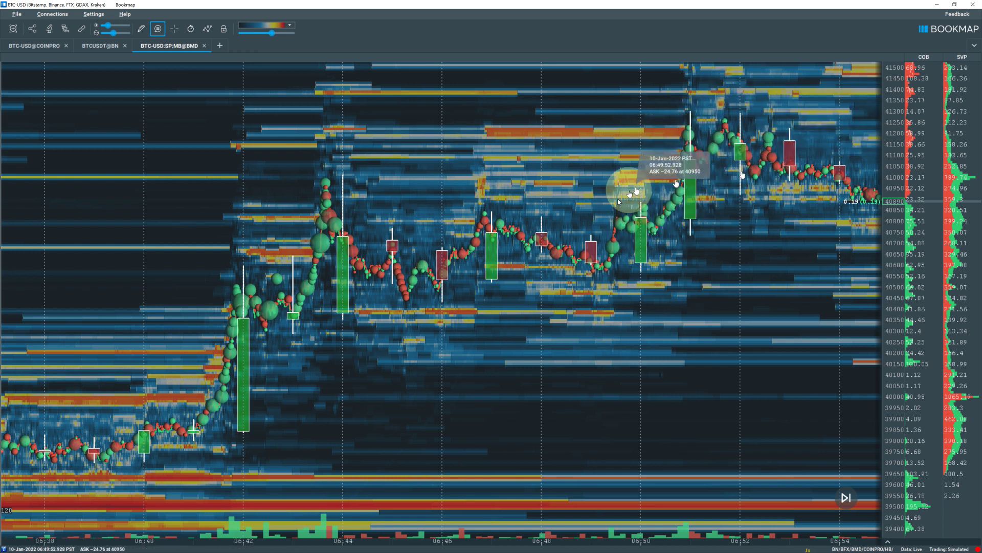
left_click_drag(697, 158, 620, 240)
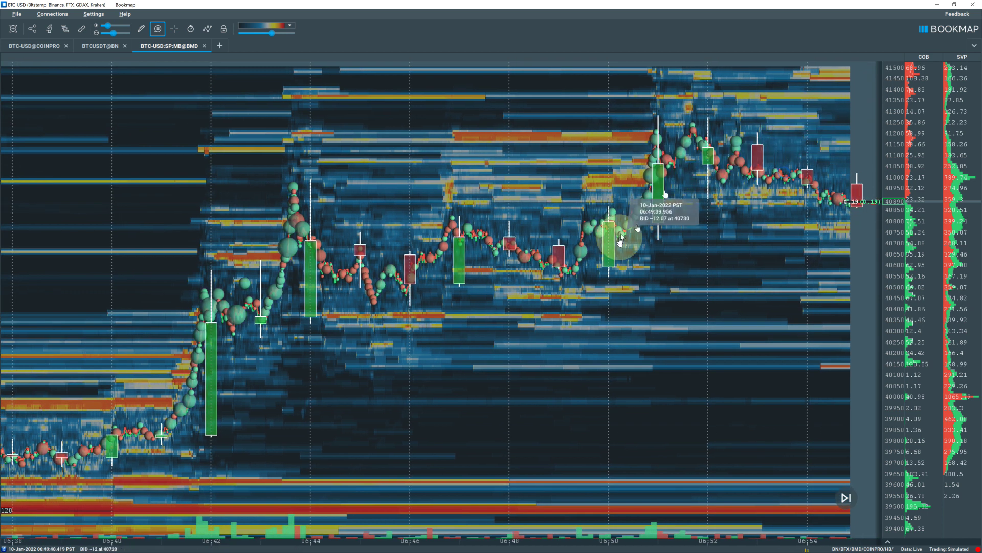
left_click_drag(767, 193, 491, 203)
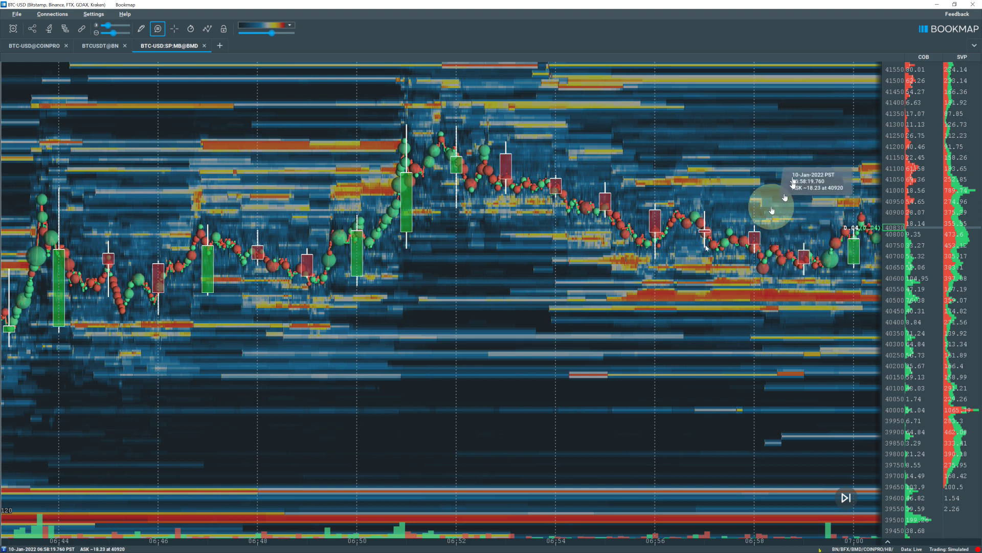
- Pan the heatmap to reveal replay up to 07:04, price sagging toward 40,650 above 40,500 bids
left_click_drag(658, 252, 516, 260)
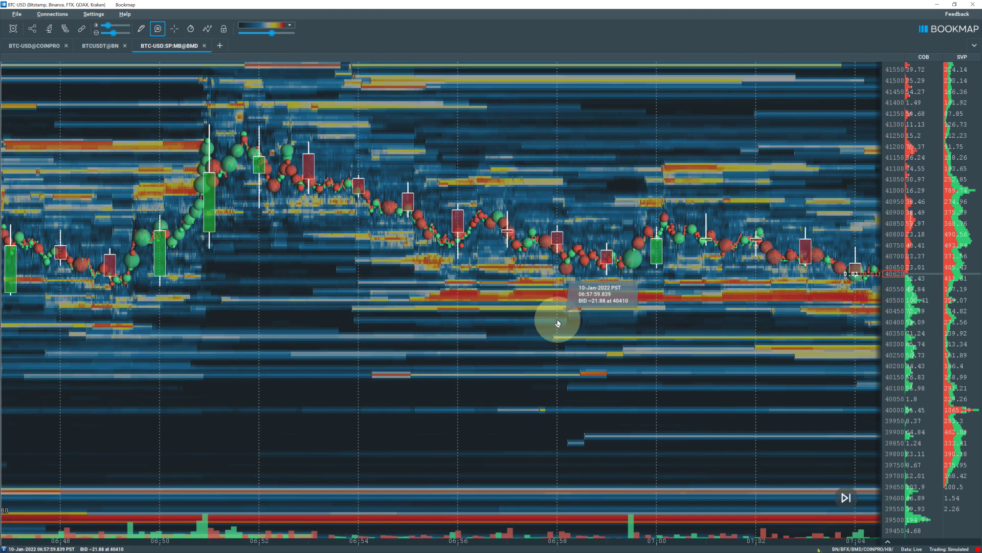